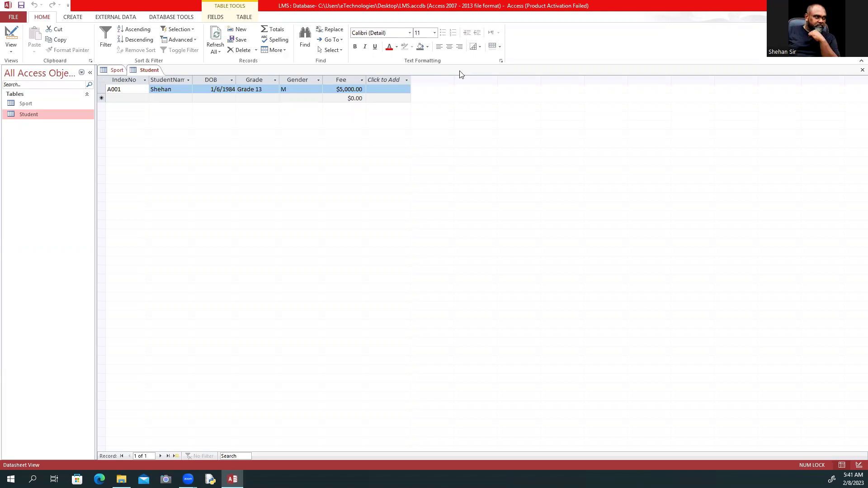
Show the Create commands and select the Student table as the source.
click(73, 18)
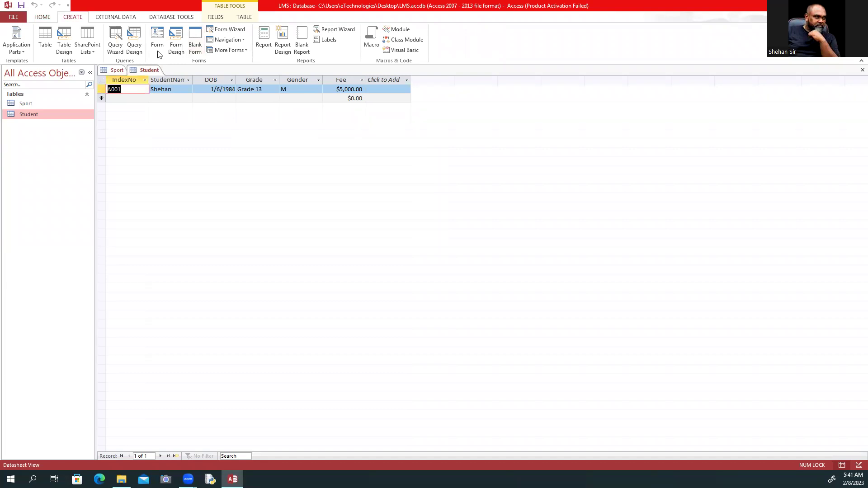
click(37, 115)
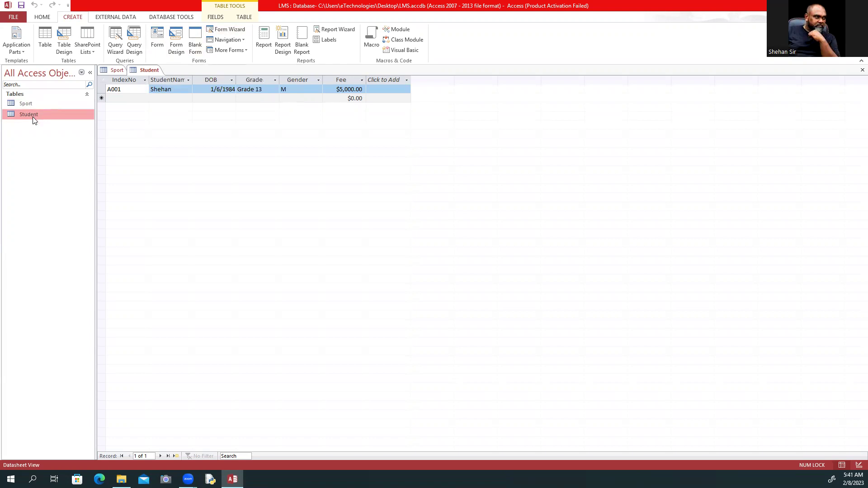
Generate a form from the Student table showing record A001's six fields.
click(157, 40)
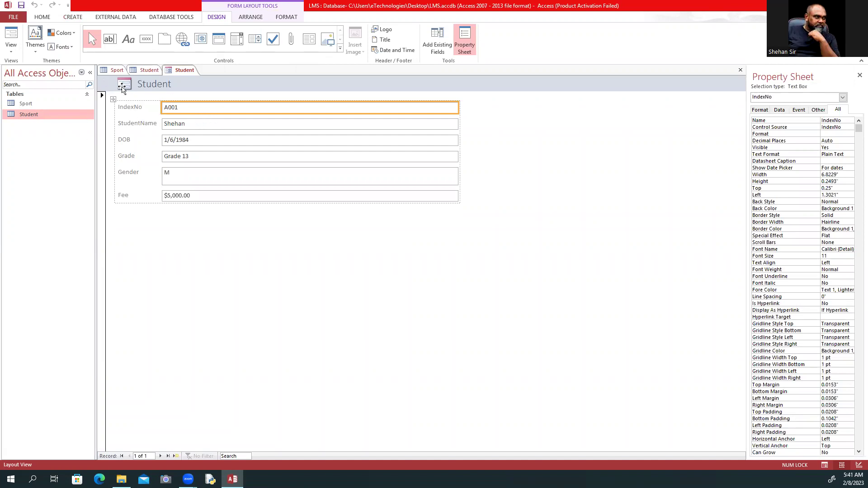
Put the Student form in Design view and make the Detail and Form Header sections taller.
right_click(179, 71)
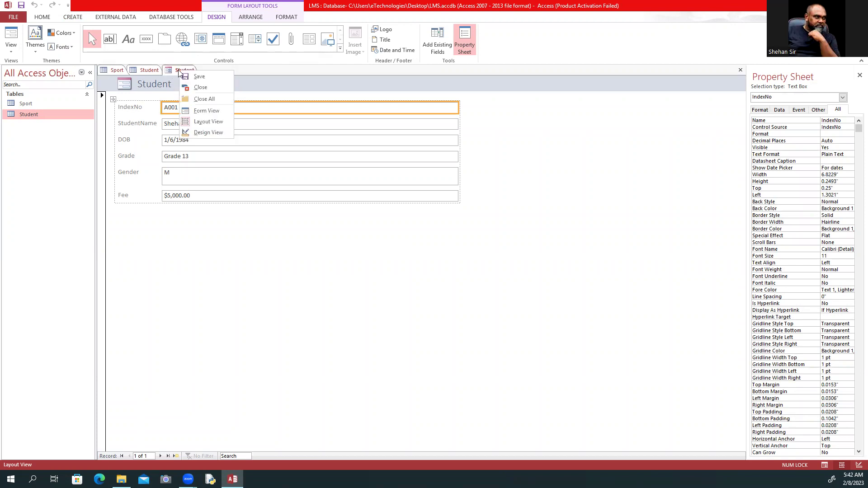
click(203, 133)
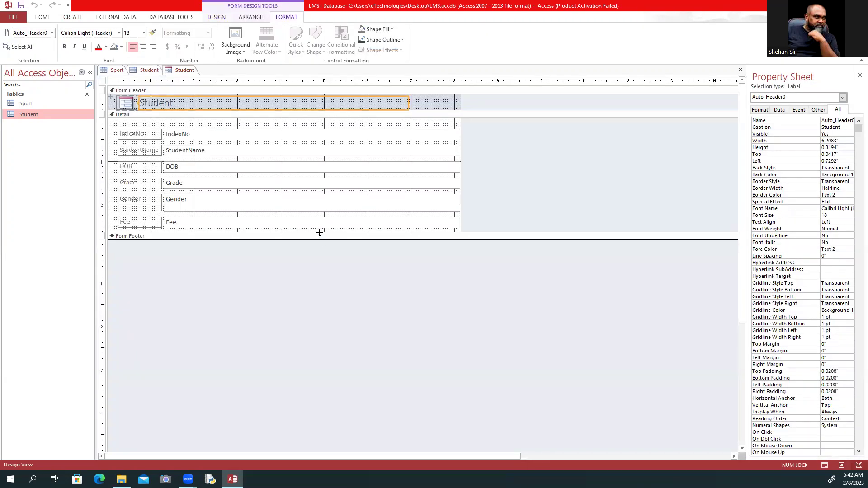
drag(320, 232, 317, 322)
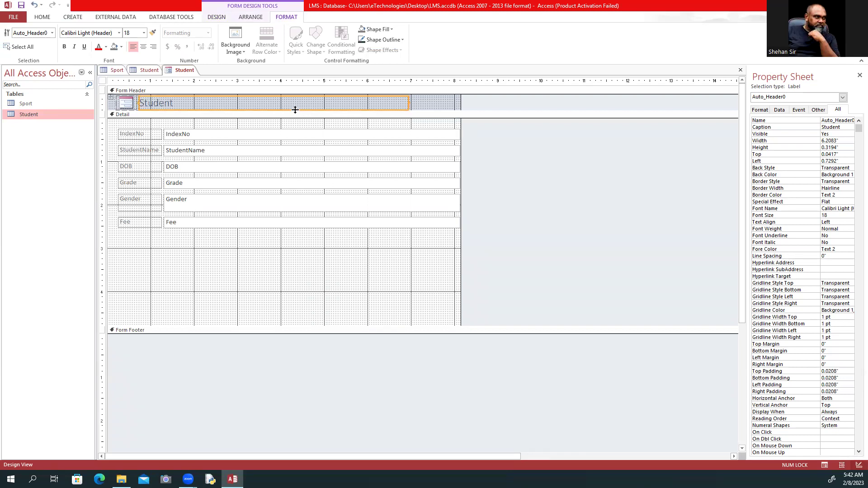
click(417, 118)
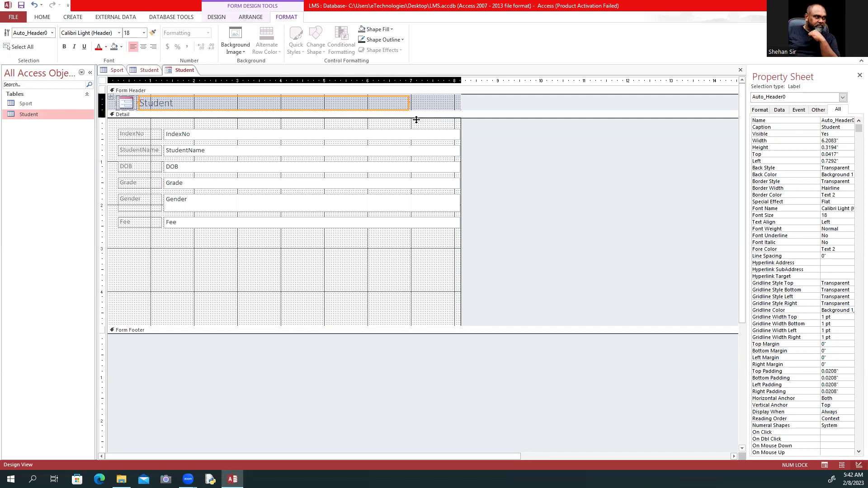
drag(416, 120, 416, 135)
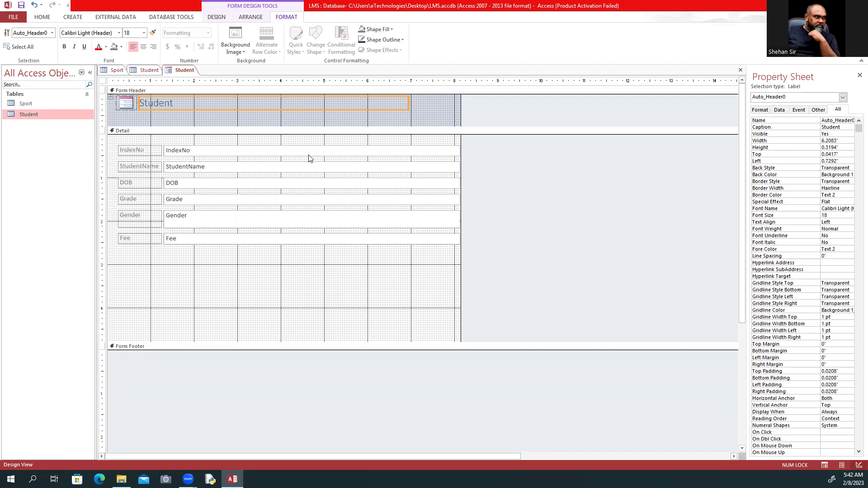
Retitle the header label 'Student Data Entry Form' and select the title text.
double_click(181, 106)
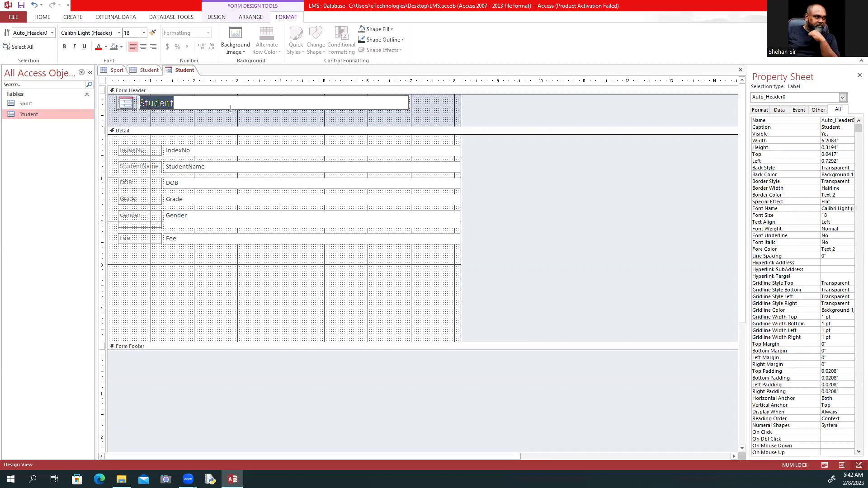
key(BackSpace)
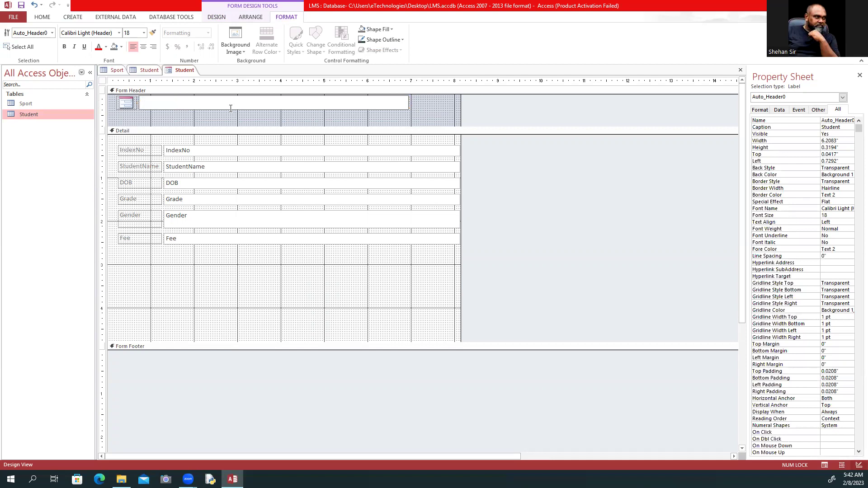
text(Studend)
key(BackSpace)
text(t Data Entry F)
click(72, 17)
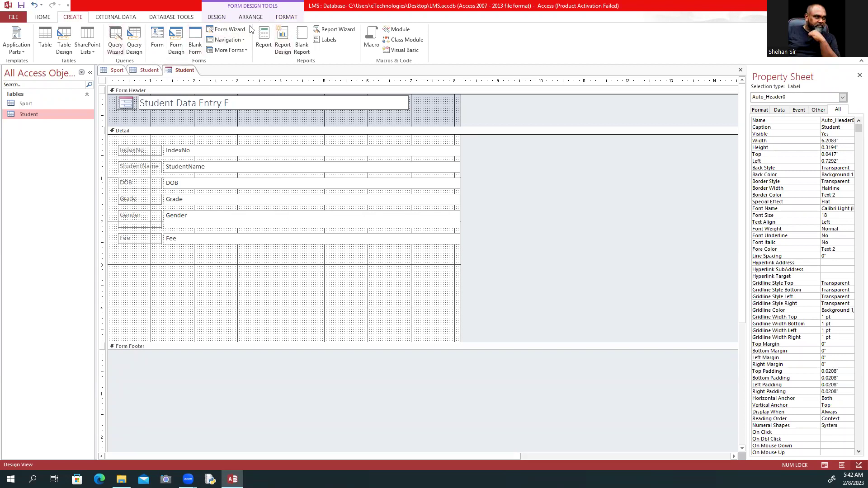
click(216, 17)
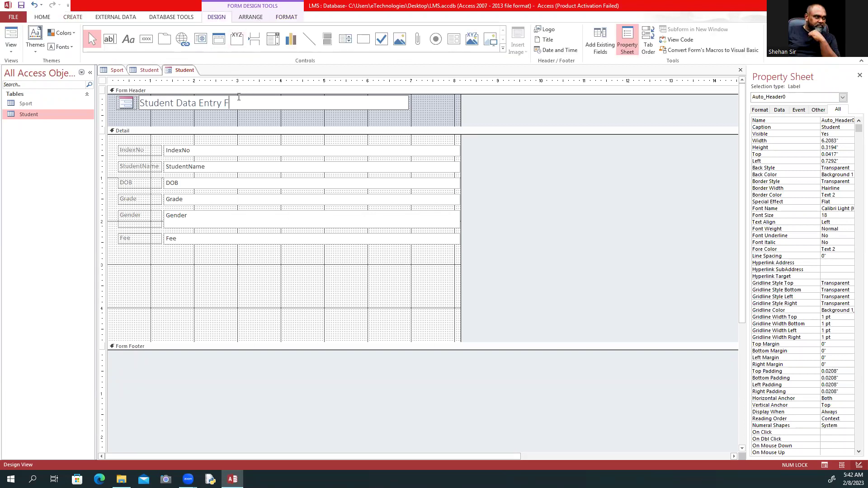
text(orm)
drag(247, 103, 124, 94)
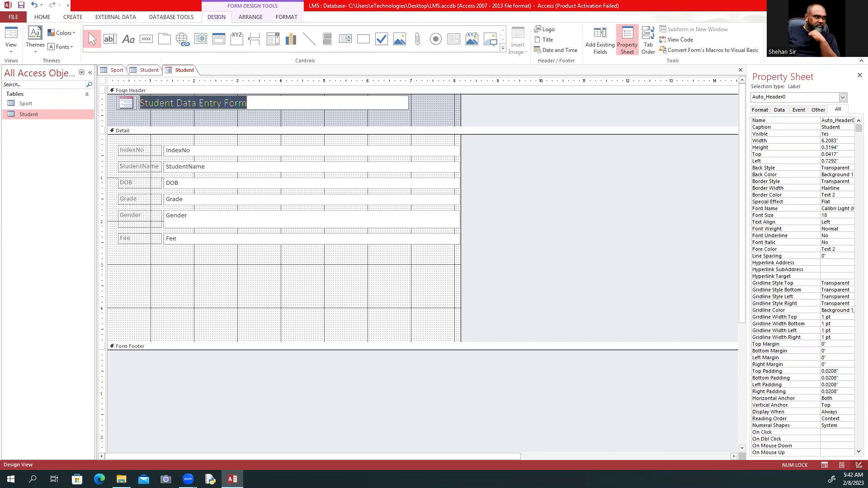
Give the header title the Aero font.
click(278, 20)
click(119, 32)
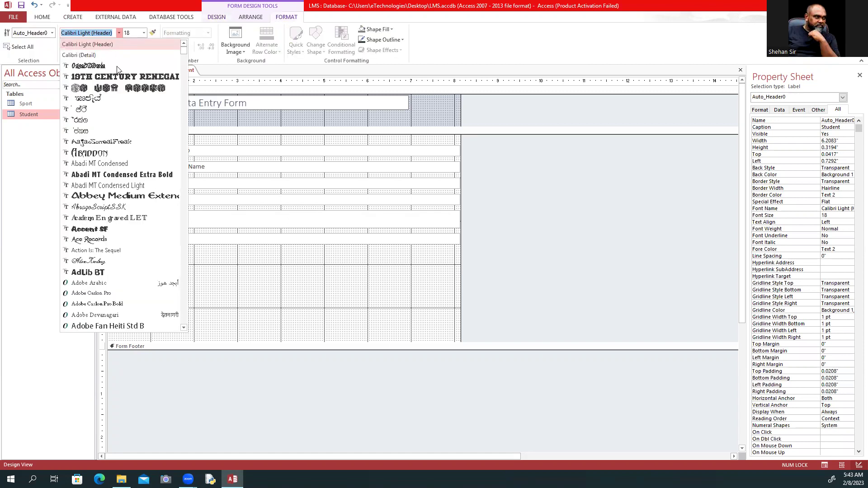
scroll(116, 229, down, 8)
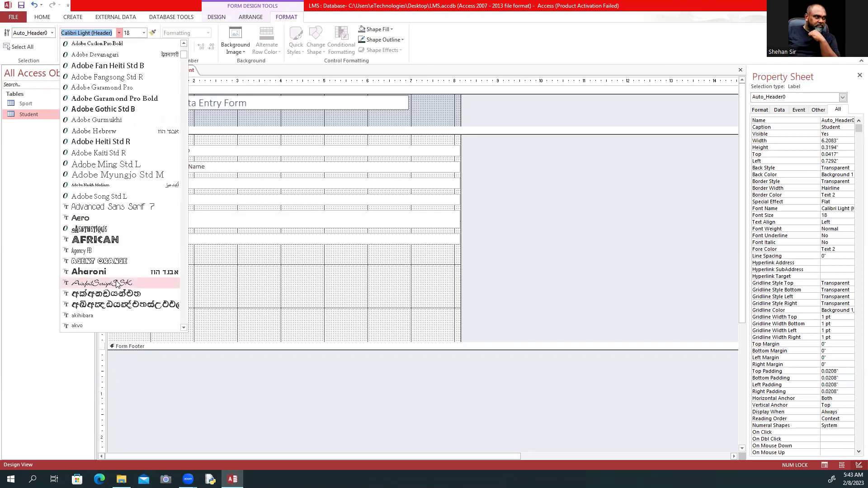
click(101, 218)
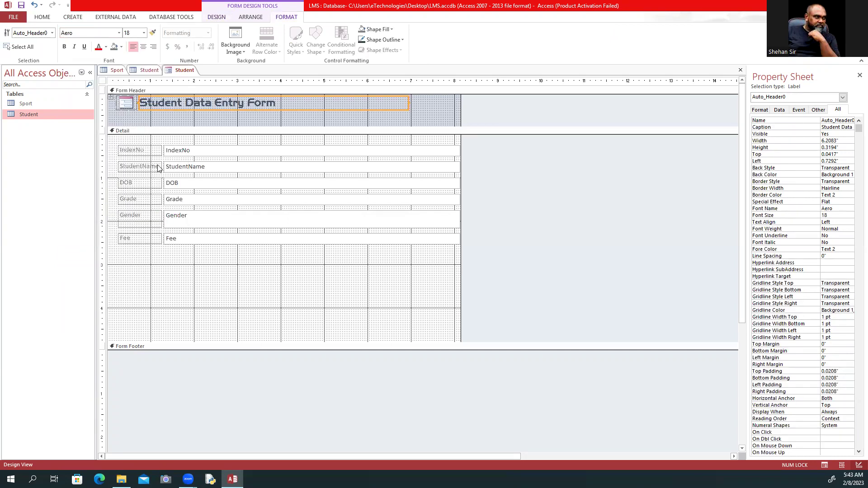
Apply Arial Narrow to the title and all field controls, then select the six field labels.
click(152, 152)
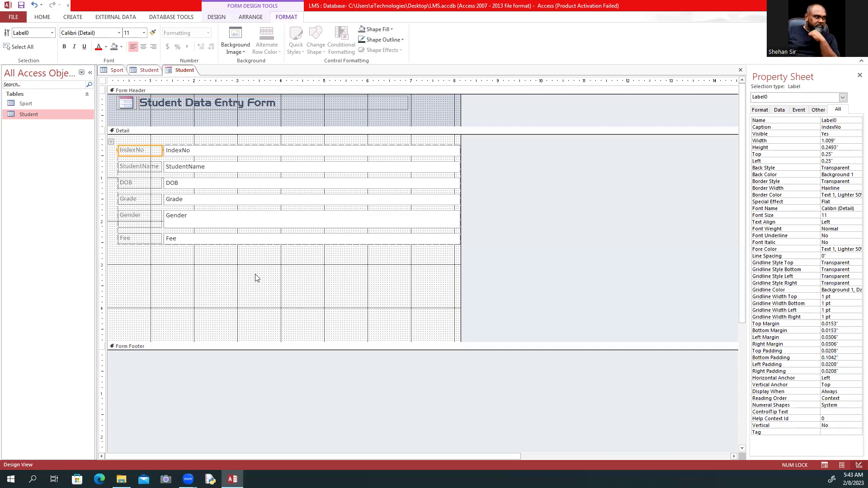
drag(256, 277, 116, 125)
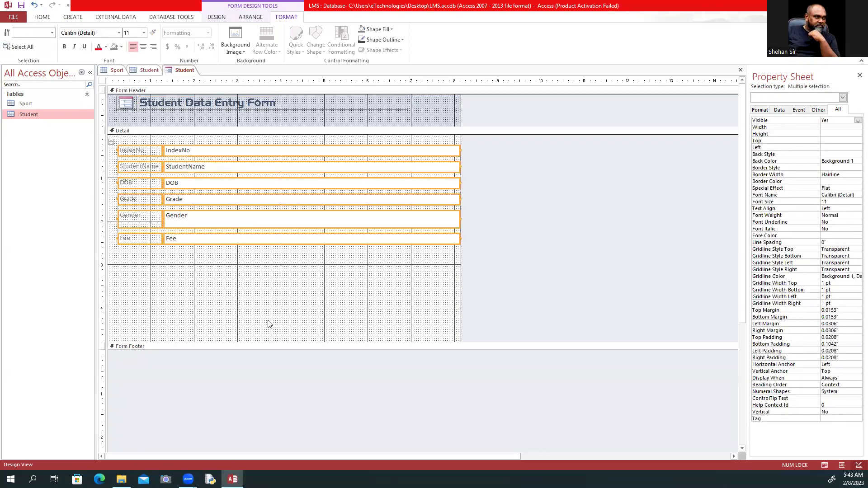
drag(312, 293, 69, 108)
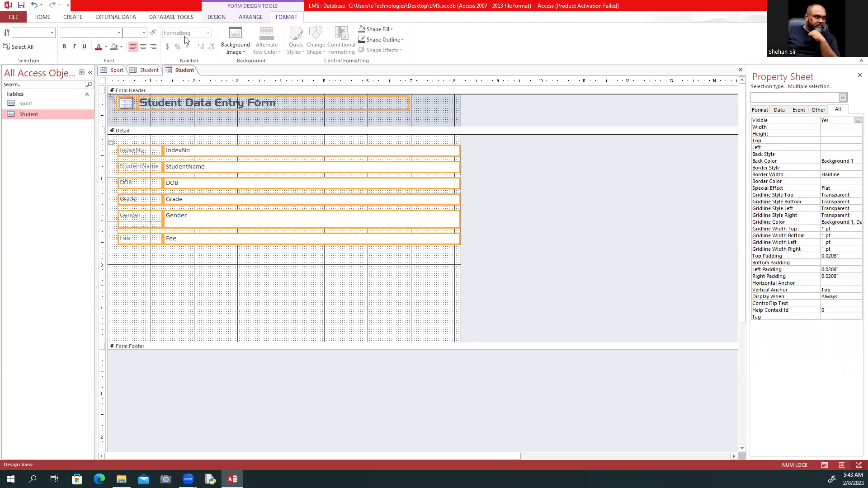
click(65, 33)
click(118, 33)
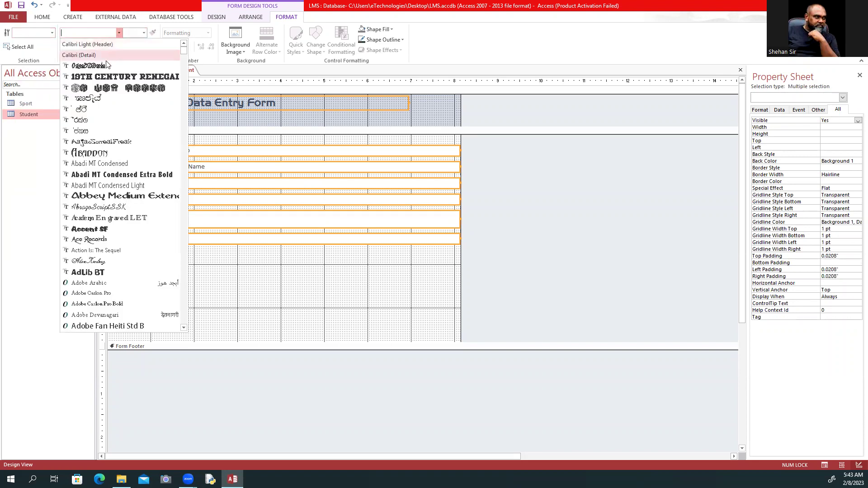
scroll(113, 271, down, 15)
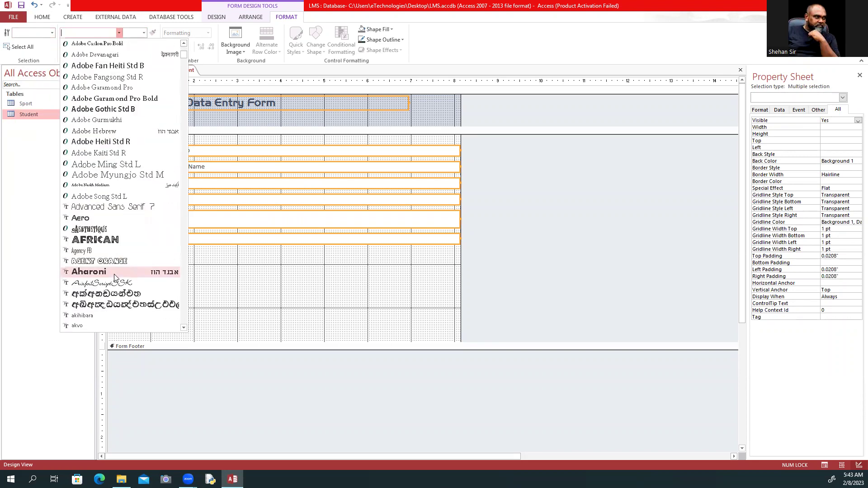
scroll(118, 271, down, 5)
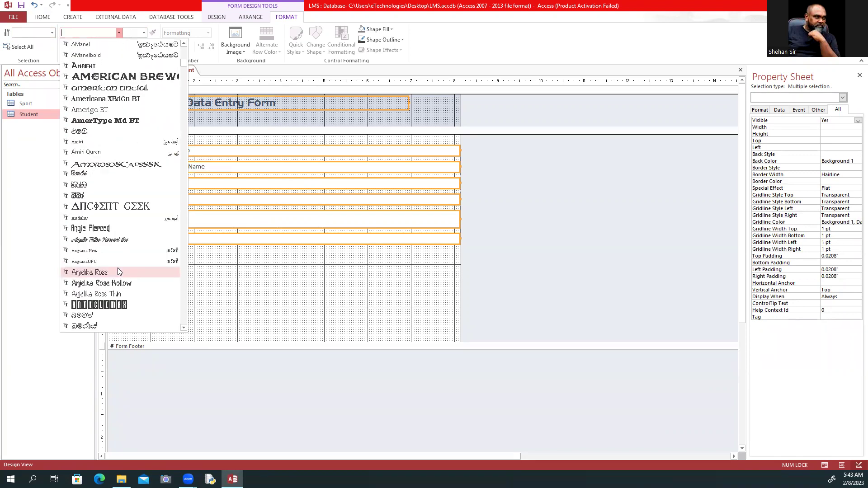
scroll(120, 268, down, 7)
scroll(120, 268, down, 8)
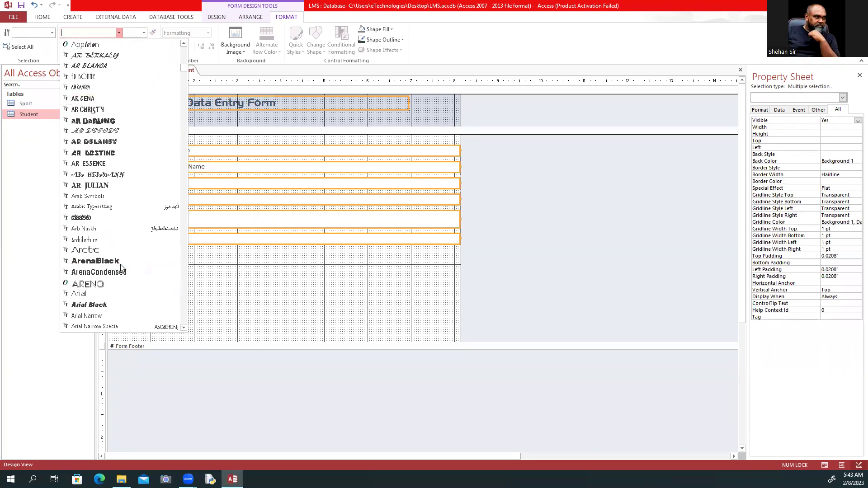
click(108, 219)
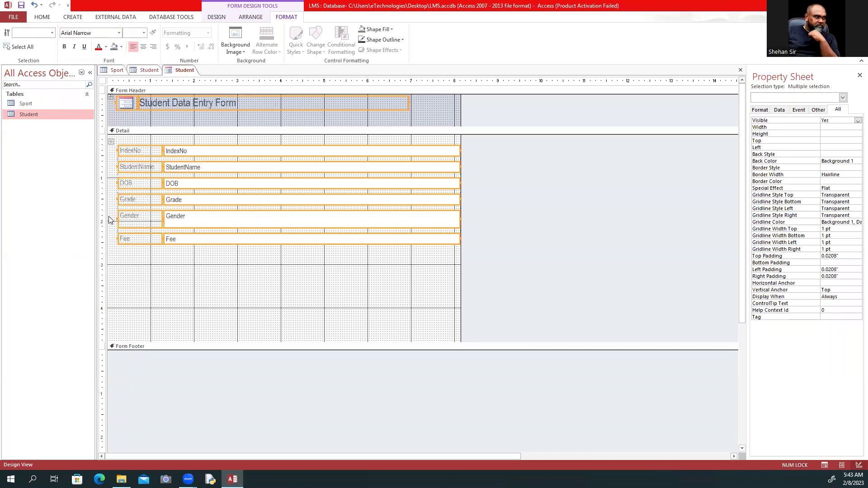
click(193, 274)
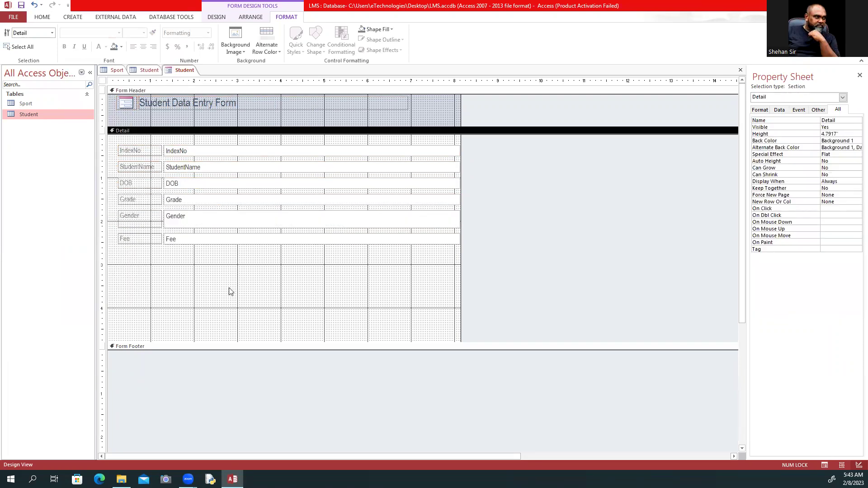
drag(141, 297, 110, 132)
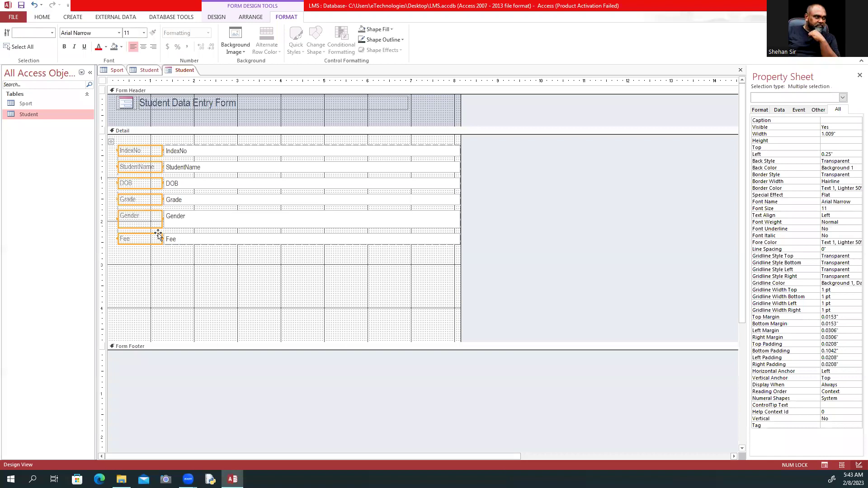
Make the six field labels' background black and their text white.
click(121, 47)
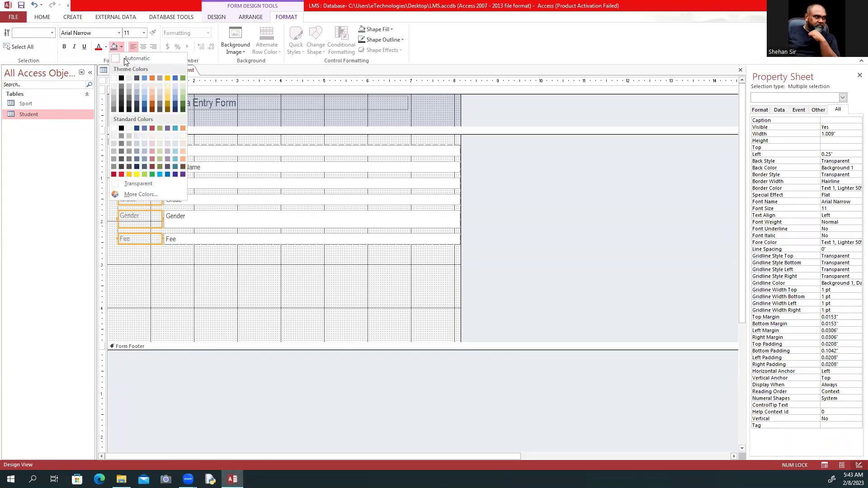
click(152, 105)
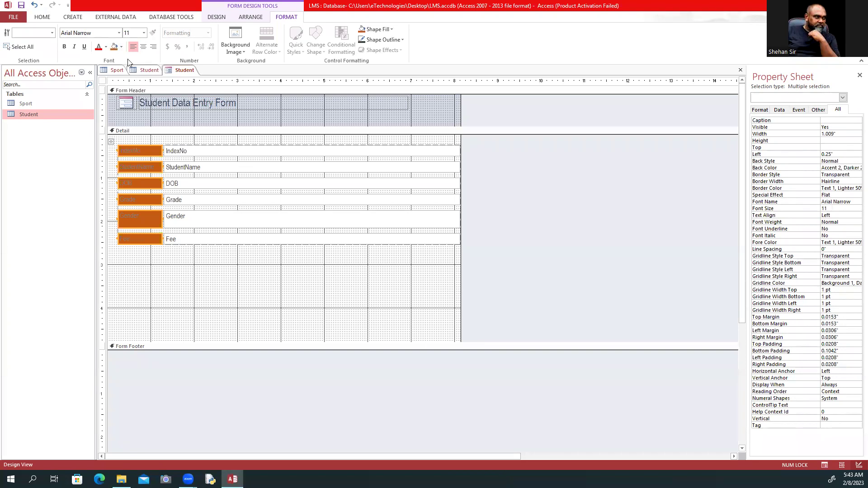
click(122, 46)
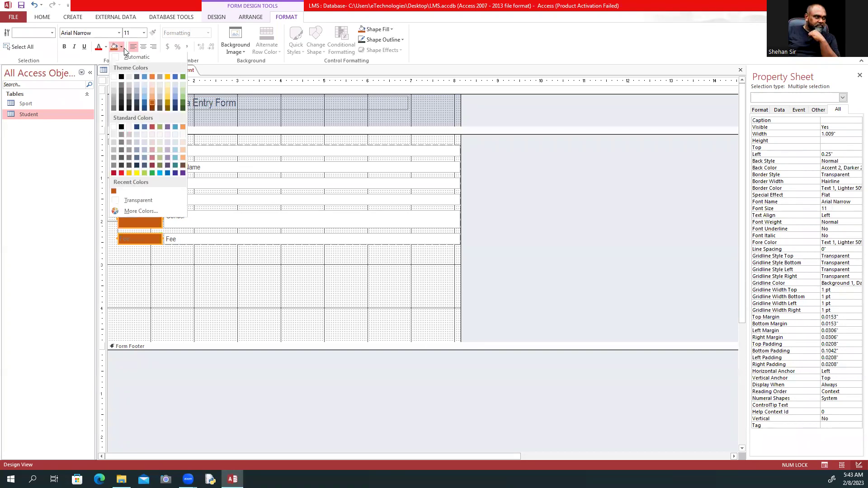
click(121, 128)
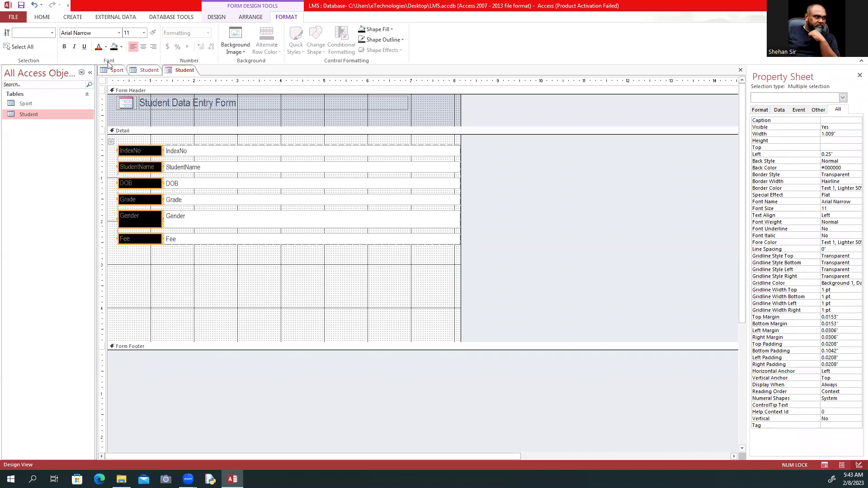
click(105, 47)
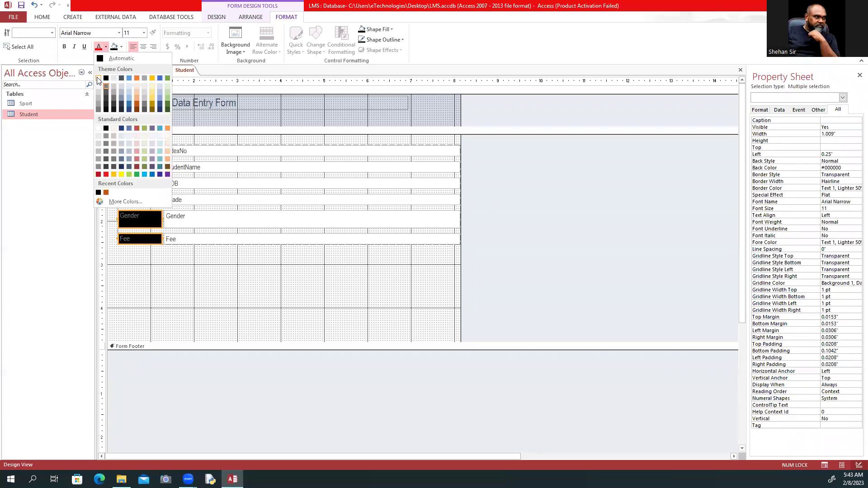
click(106, 86)
click(221, 283)
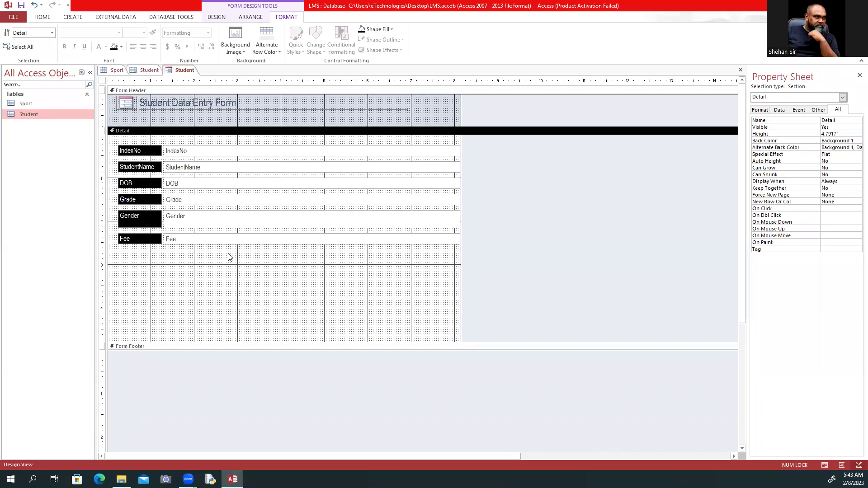
Save the form as 'Student Data Enter Form'.
right_click(183, 73)
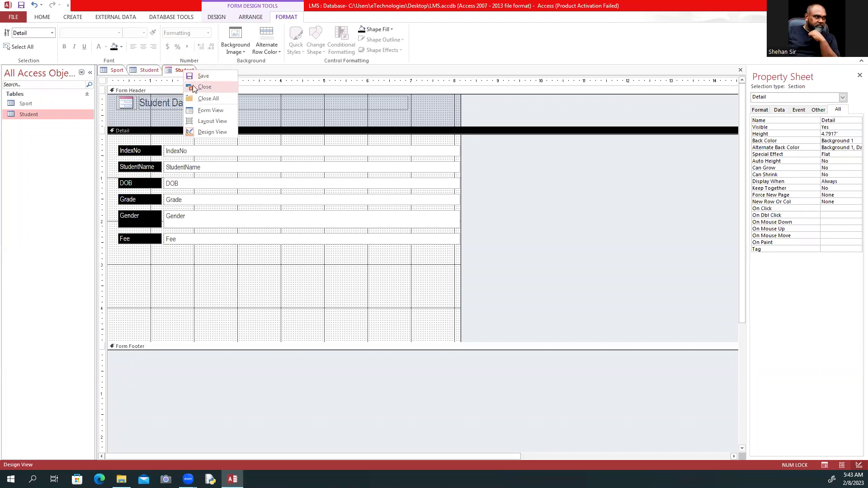
click(204, 76)
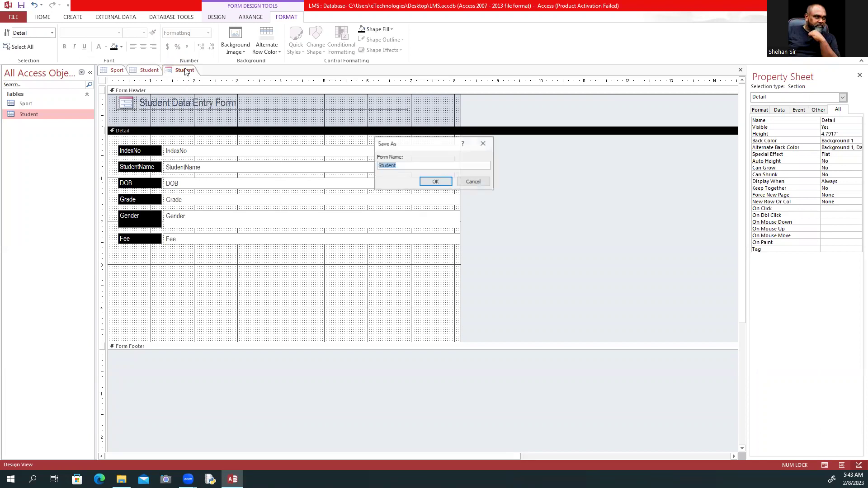
click(409, 168)
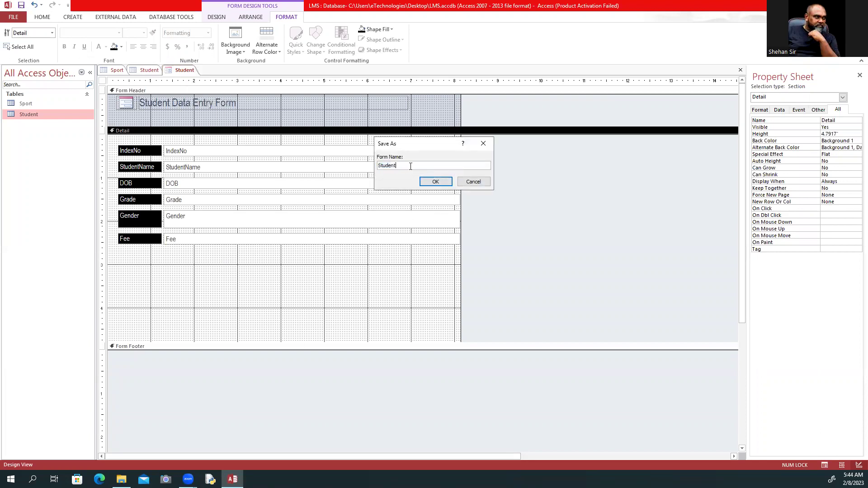
text(Data)
text( En)
text(ter)
text( Firm)
text(rm)
click(433, 185)
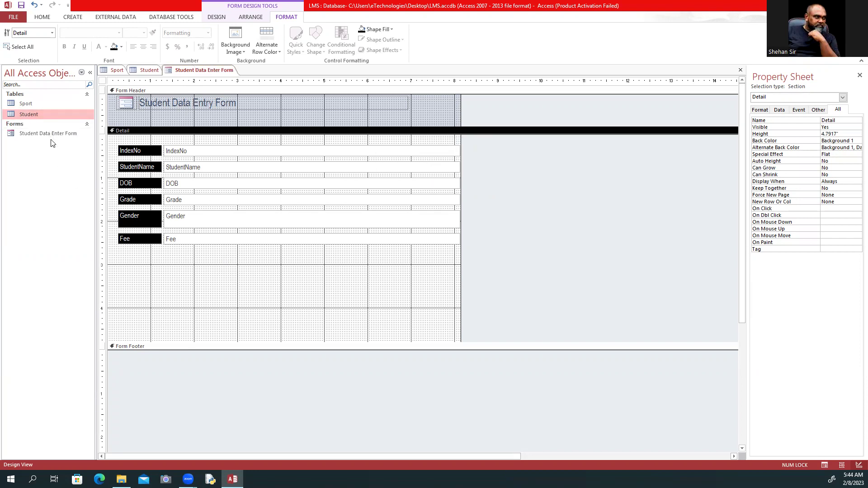
Switch Student Data Enter Form to Form view, showing record A001.
right_click(201, 71)
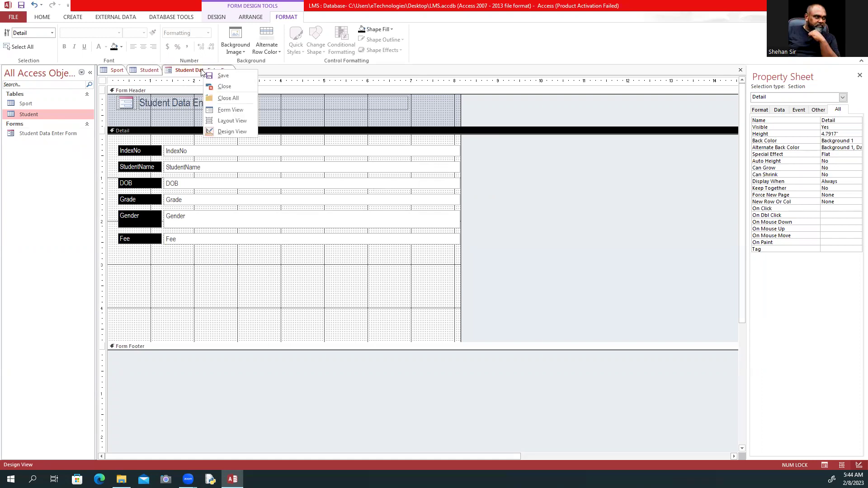
click(228, 109)
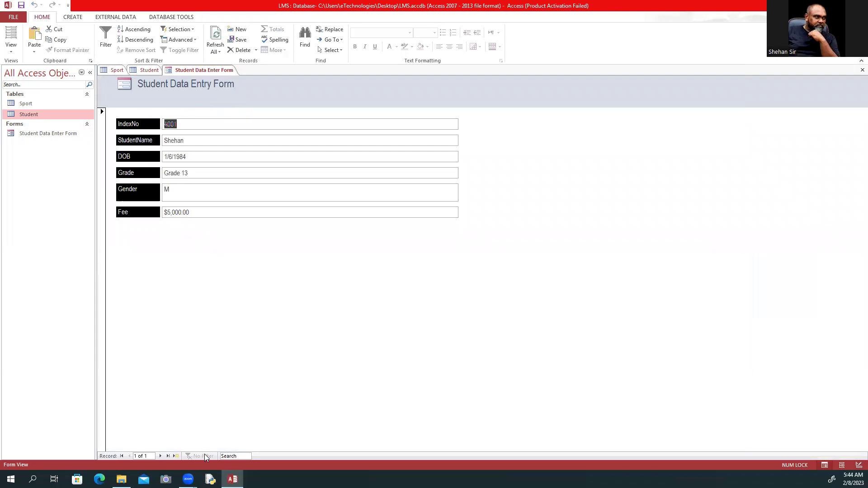
Start a new record with index A002, the student's name, and DOB 5/5/2009.
click(176, 457)
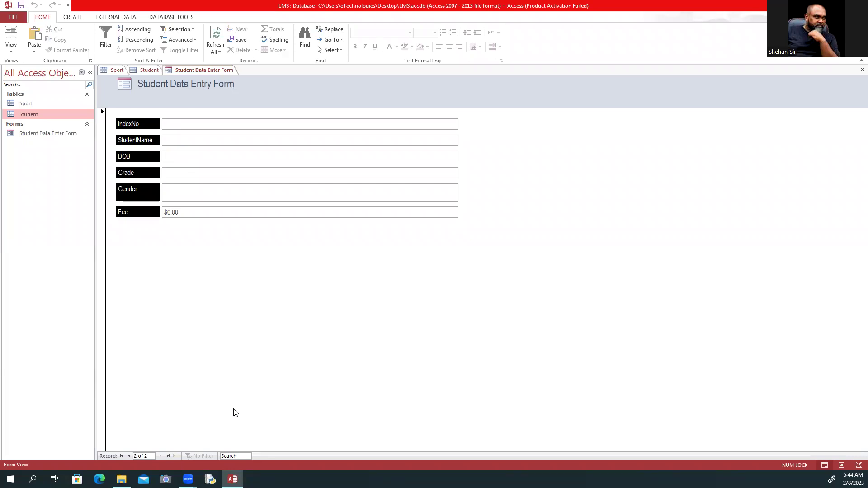
text(A)
text(002)
text(Ima)
key(Tab)
text(200)
key(BackSpace)
key(BackSpace)
key(BackSpace)
text(5/5/2009)
key(Tab)
Enter Grade 08, gender F and fee 2500, then save the record.
text(Ga)
key(BackSpace)
text(rade )
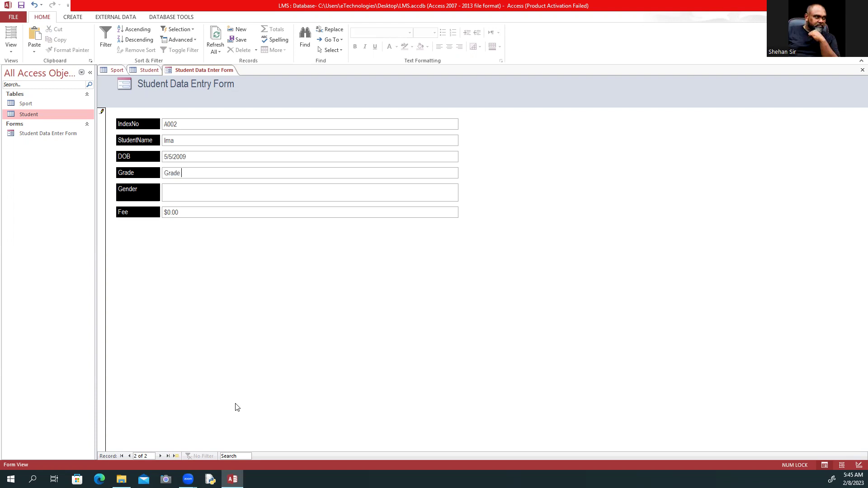
text(08)
text(F)
key(Tab)
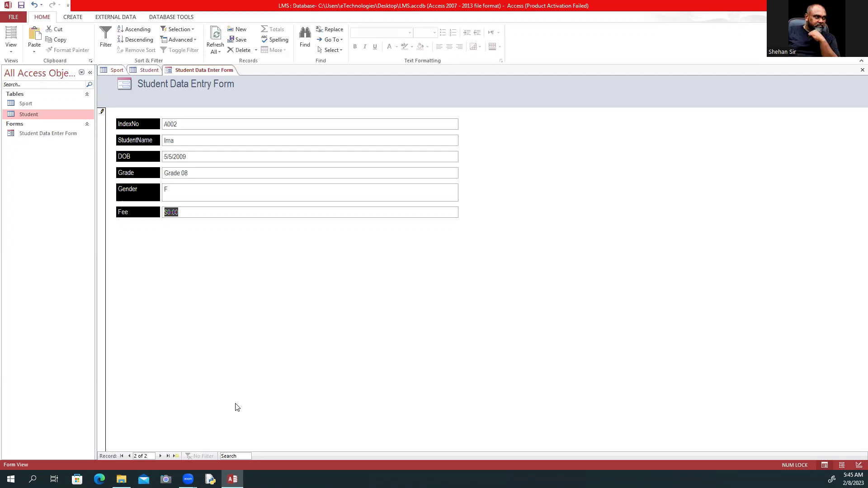
text(2500)
click(21, 6)
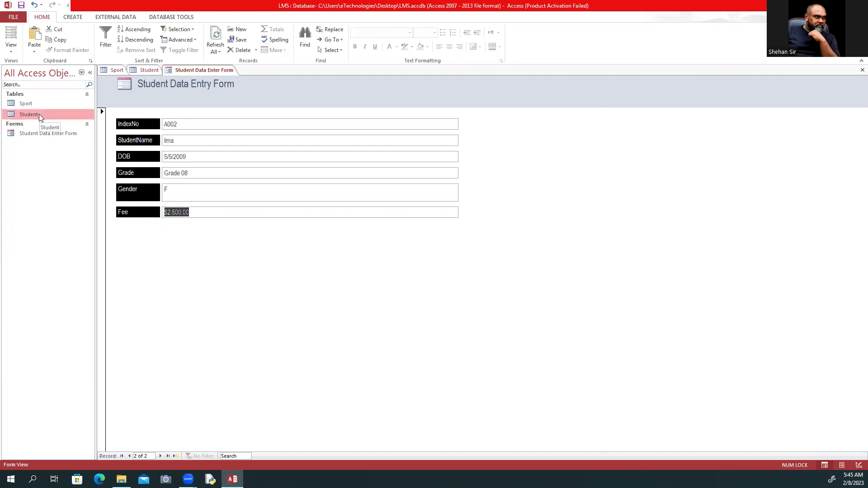
Close all open objects and reopen the Student table at the new A002 record.
right_click(143, 70)
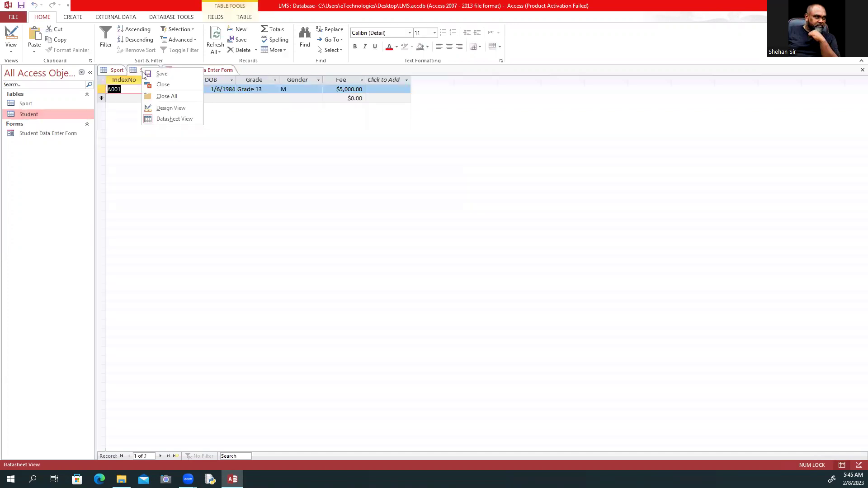
click(159, 99)
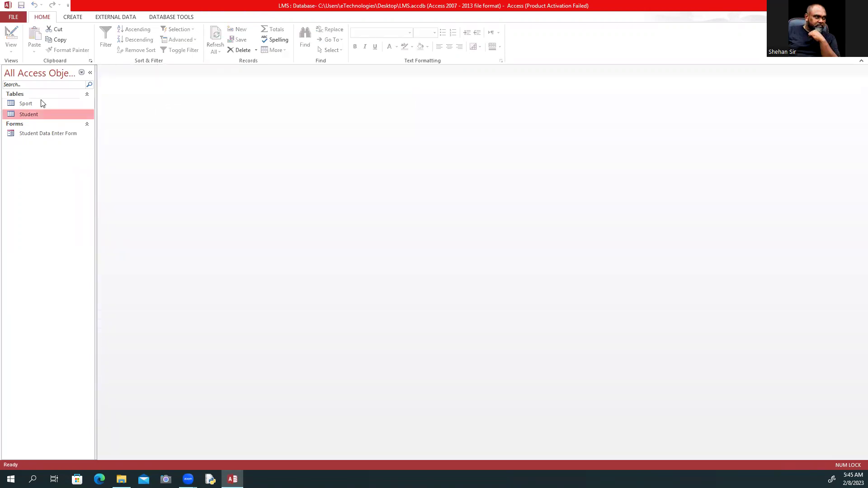
double_click(37, 114)
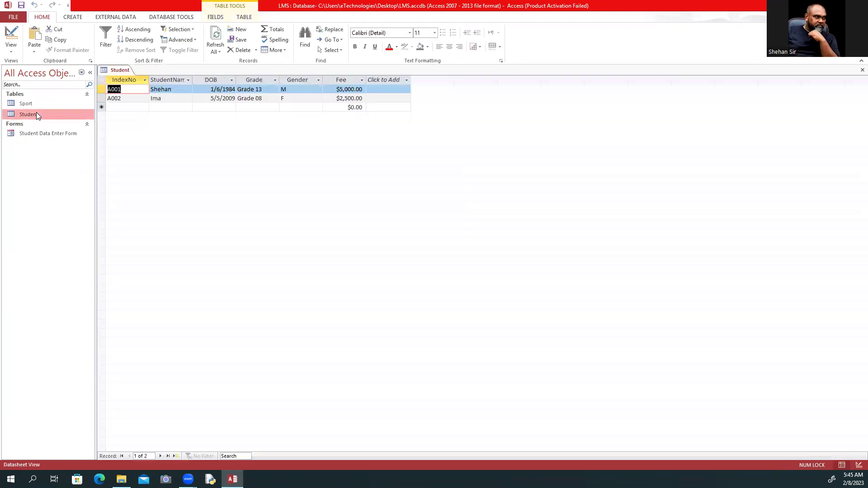
click(127, 98)
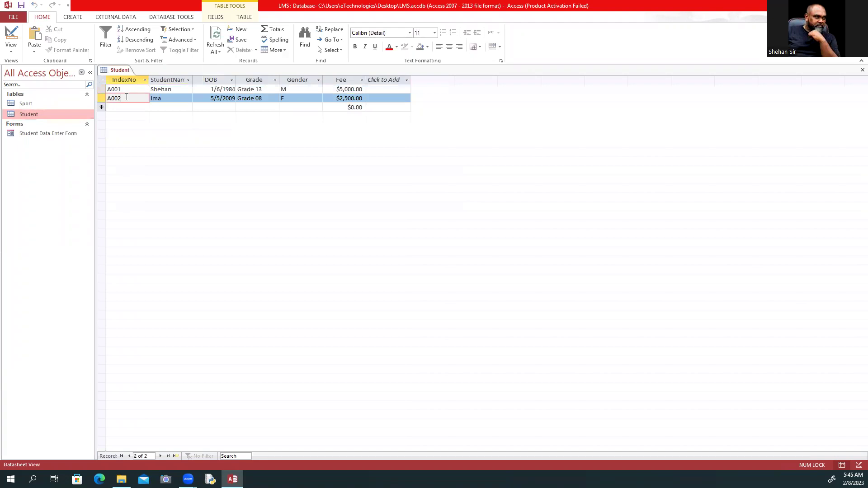